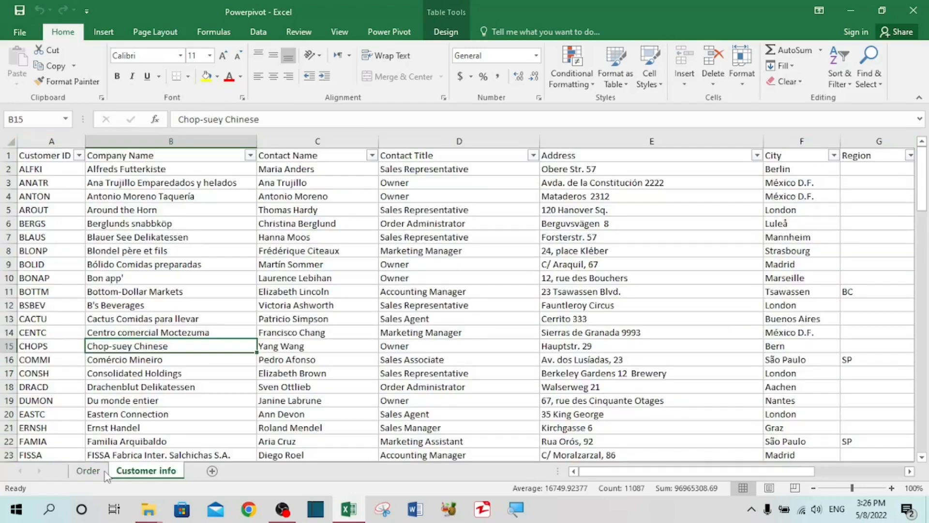
Compare the tables on the Order and Customer info sheets, looking at the customer ID column in each
left_click(87, 472)
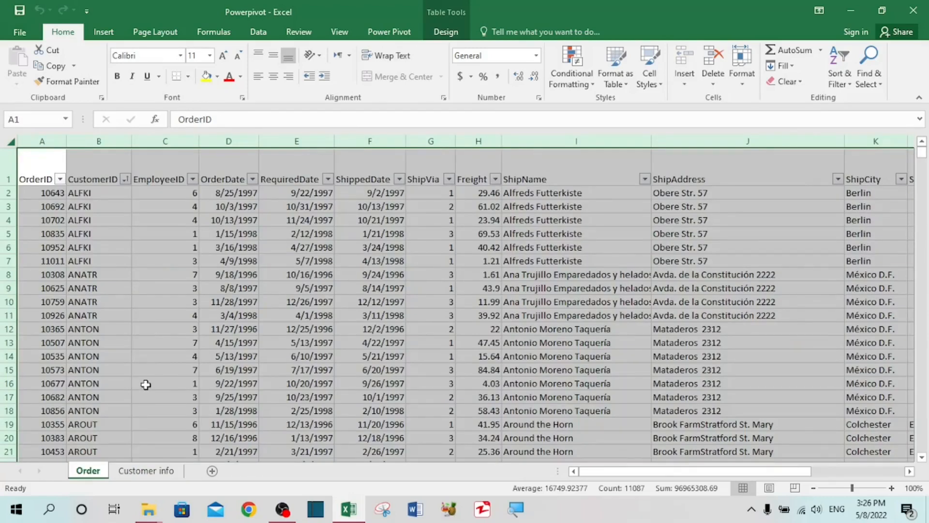
left_click(155, 473)
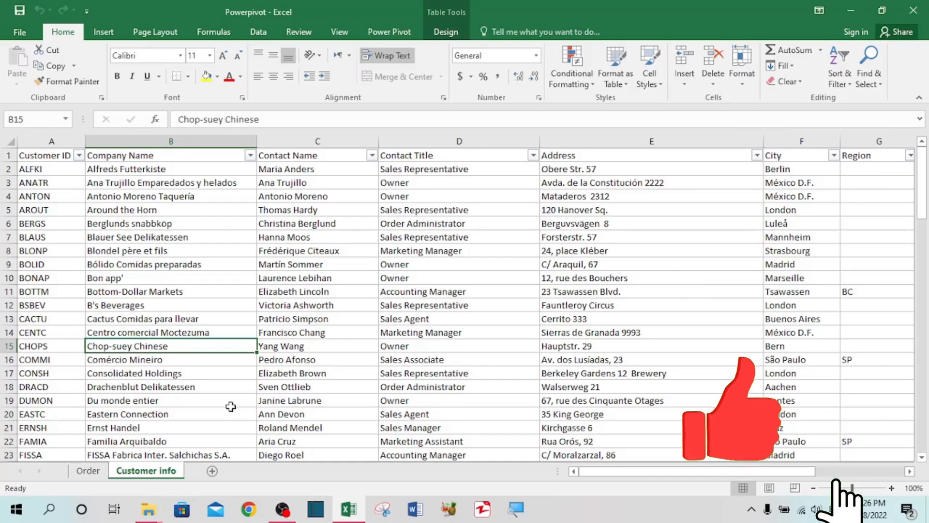
left_click(91, 472)
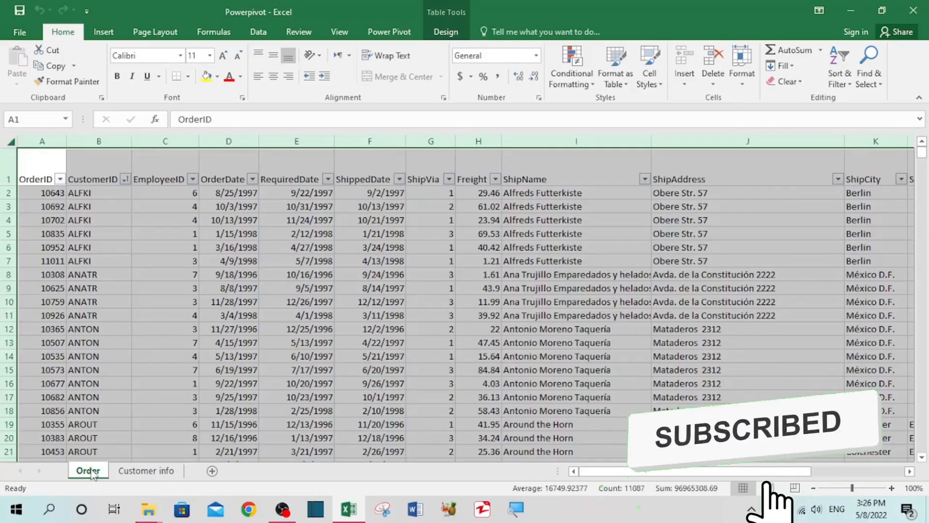
left_click(93, 289)
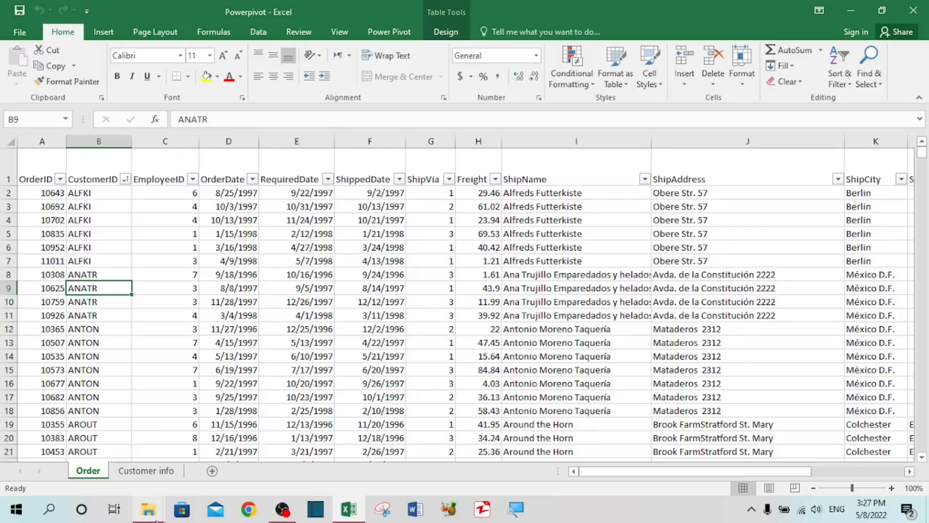
left_click(145, 470)
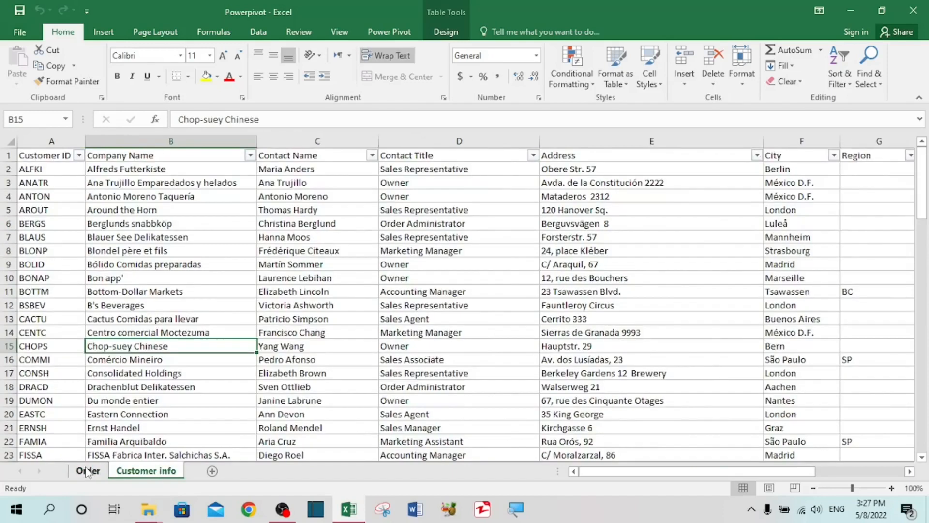
left_click(89, 470)
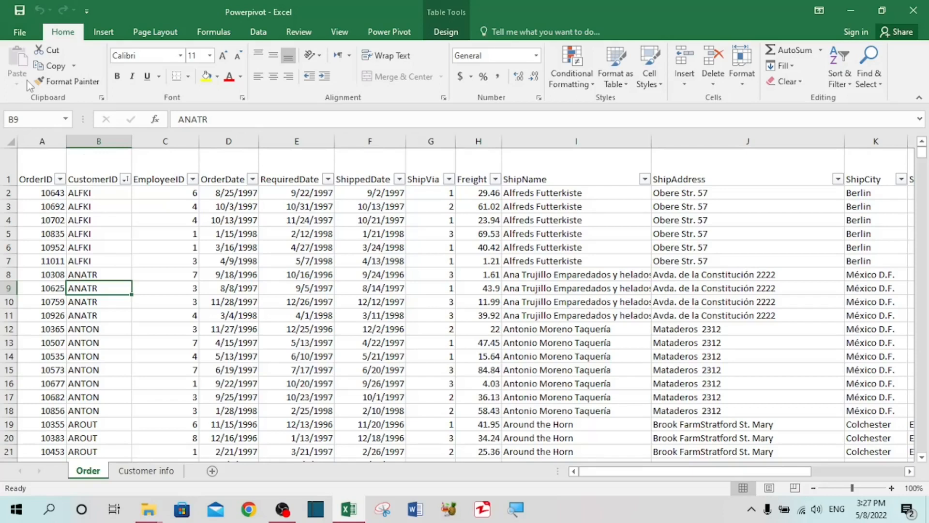
Enable the Microsoft Power Pivot for Excel add-in among the COM add-ins
left_click(20, 33)
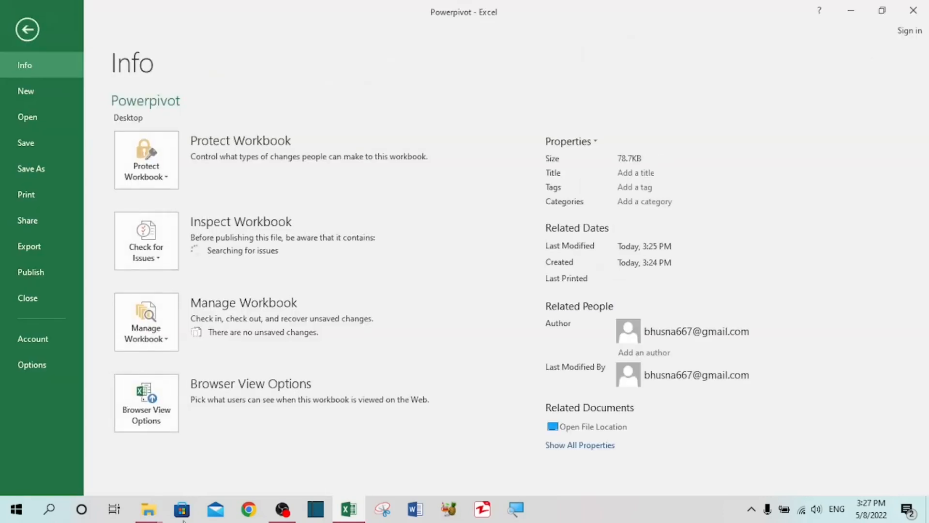
left_click(34, 366)
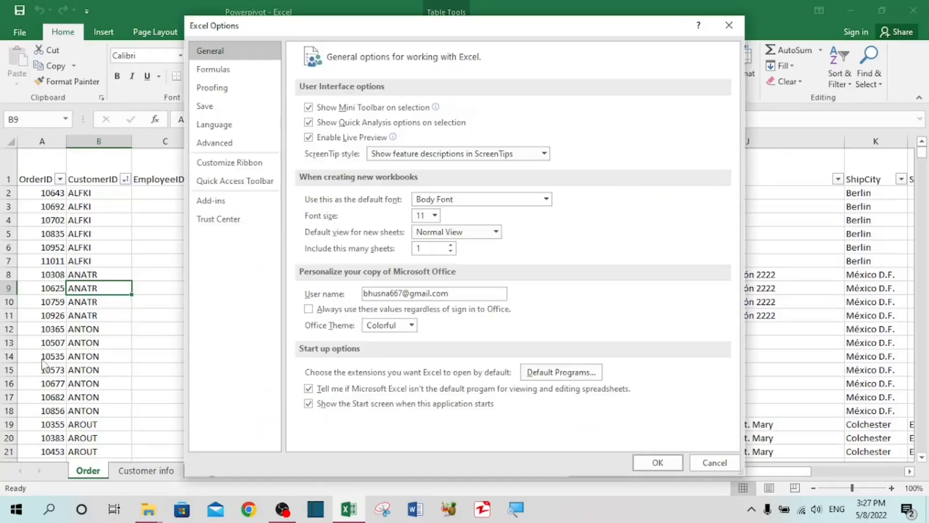
left_click(222, 209)
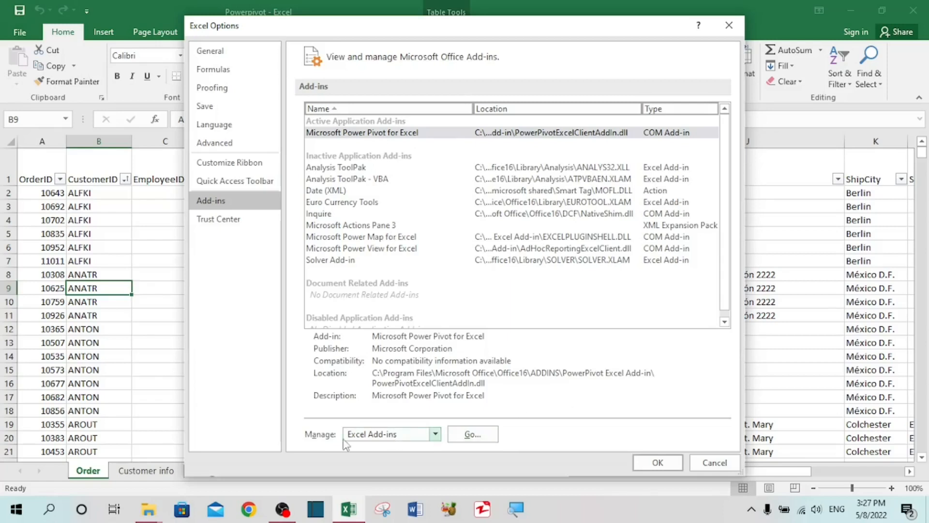
left_click(381, 438)
left_click(384, 378)
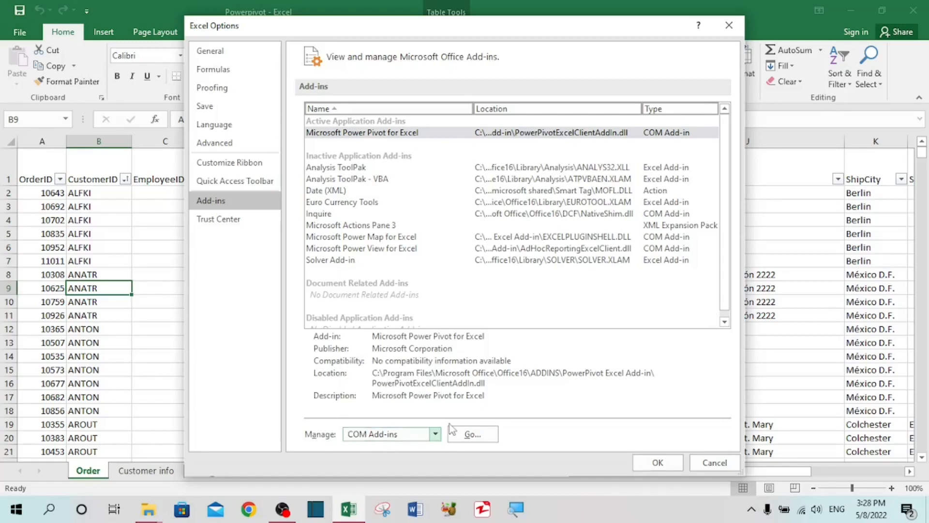
left_click(452, 430)
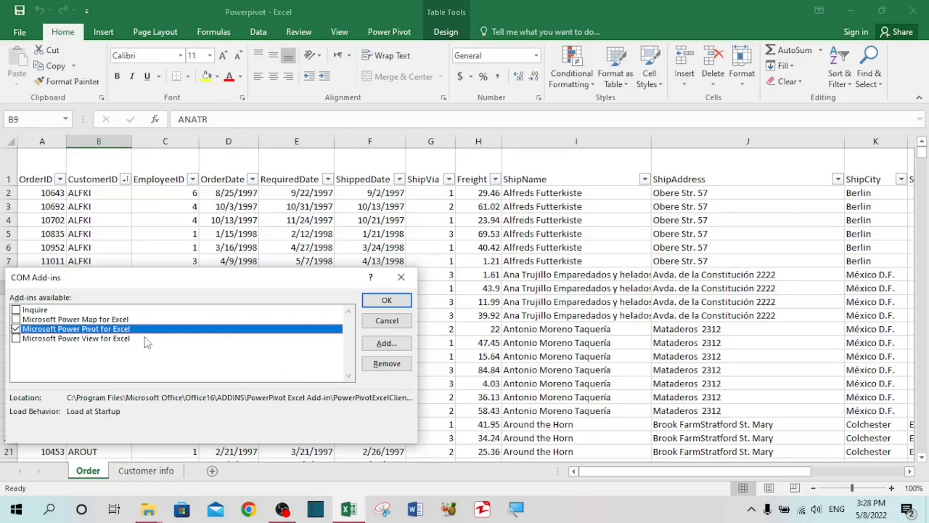
left_click(383, 304)
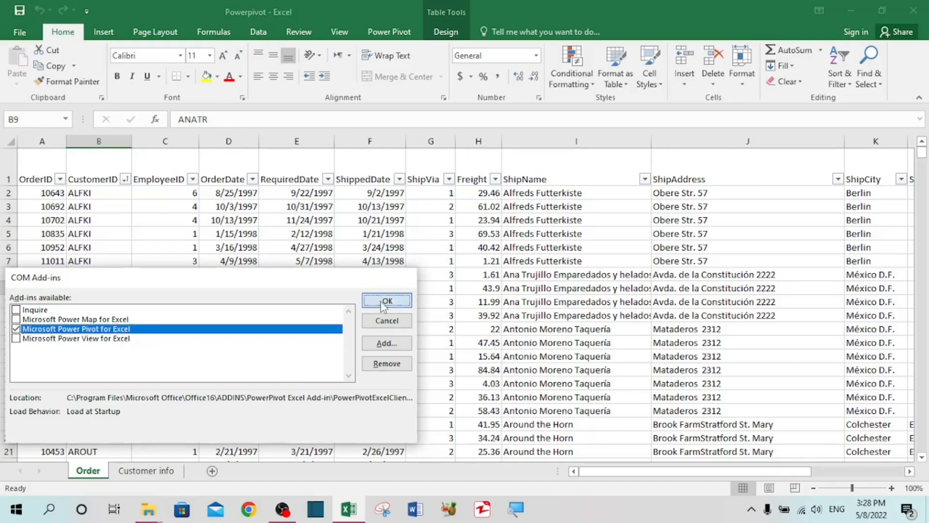
Add the OrderInfo table on the Order sheet to the Power Pivot data model
left_click(389, 33)
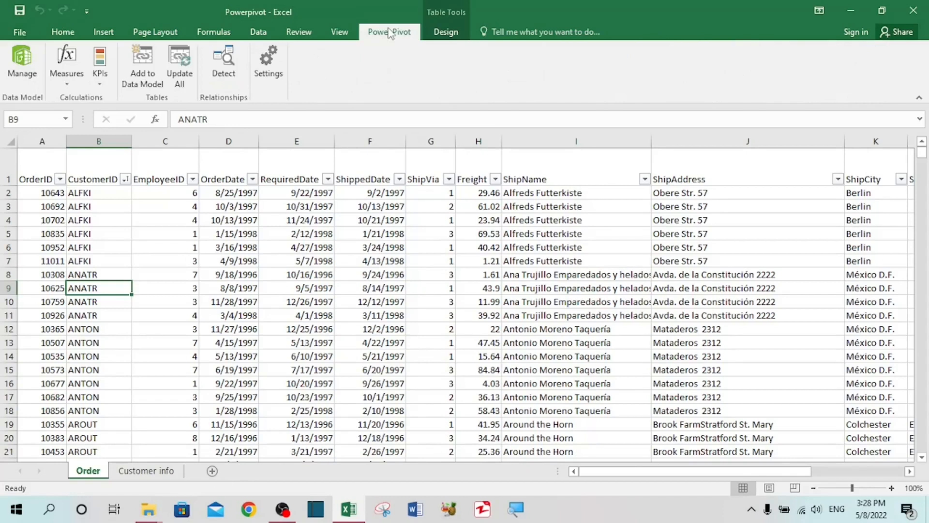
left_click(447, 32)
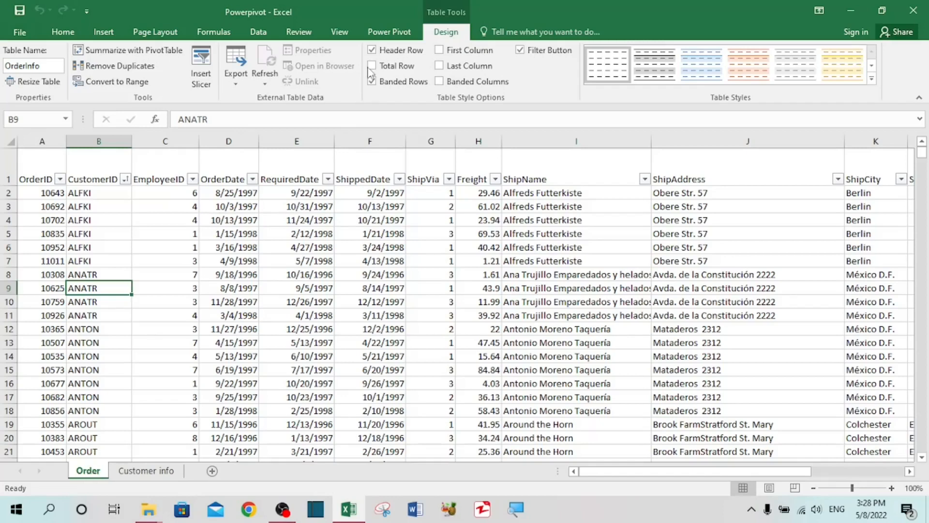
left_click(387, 32)
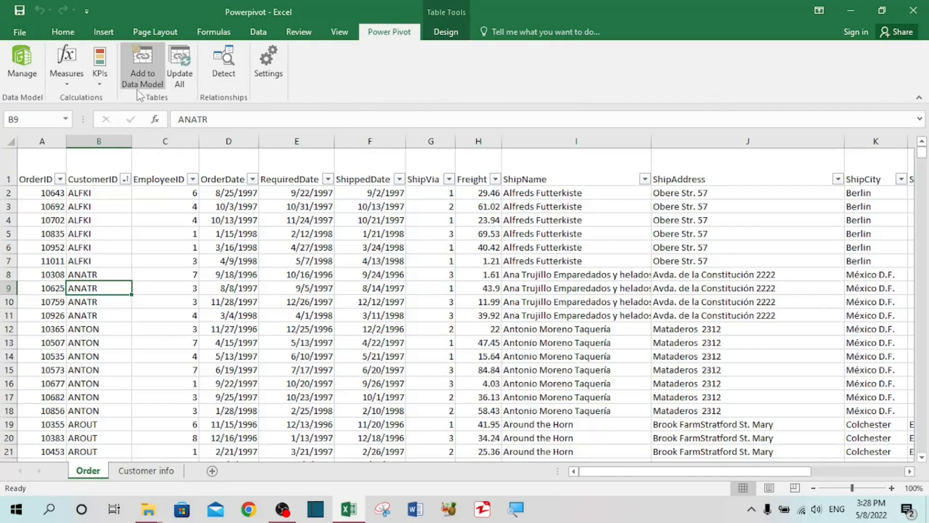
left_click(139, 59)
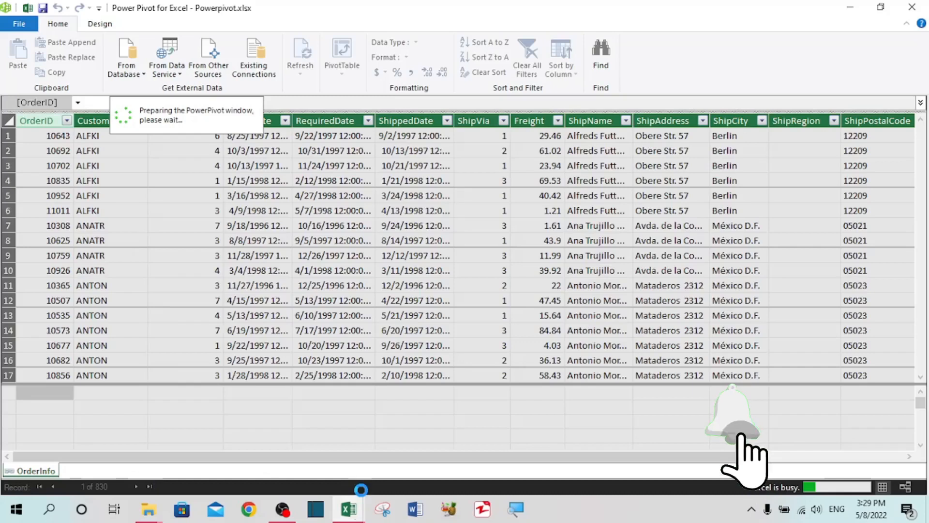
Return to the workbook and add the table on the Customer info sheet to the data model
mouse_move(349, 508)
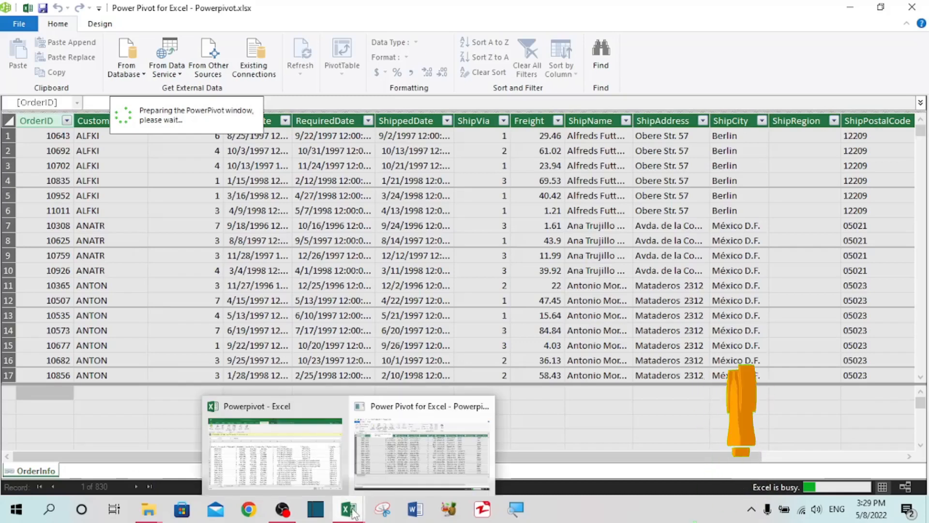
left_click(263, 455)
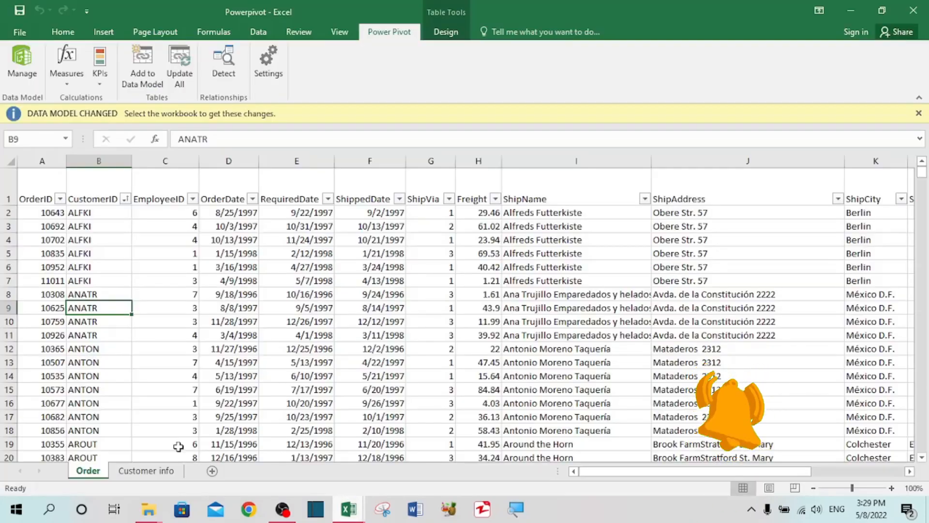
left_click(150, 472)
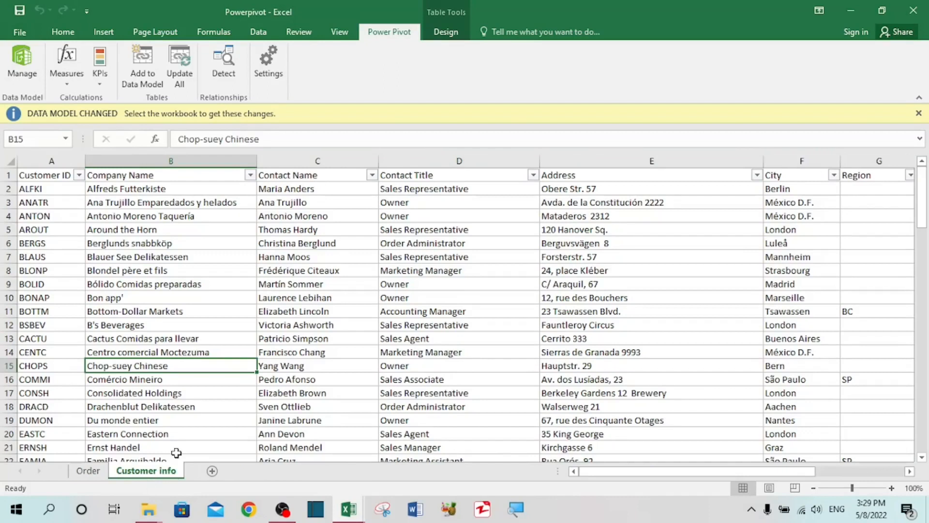
left_click(143, 60)
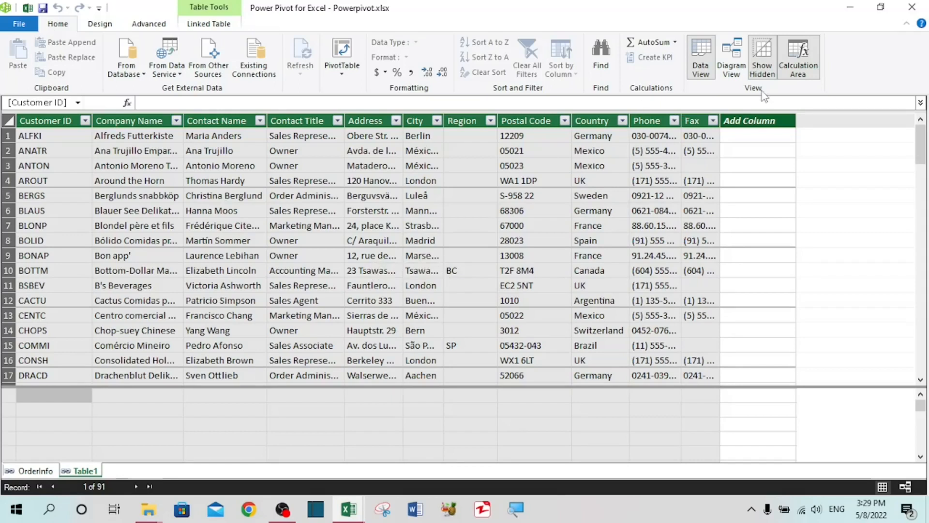
In the data model diagram, enlarge the OrderInfo table and relate its CustomerID field to Customer ID in Table1
left_click(734, 63)
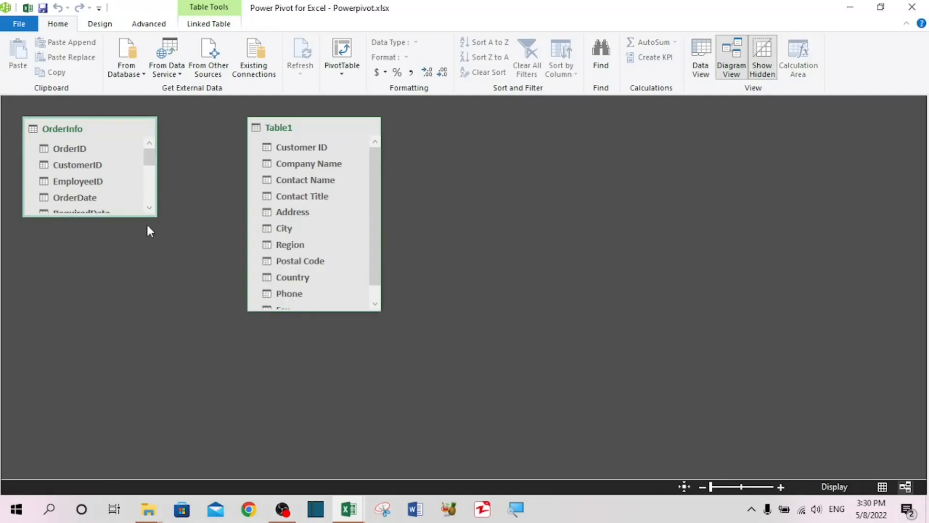
left_click_drag(146, 216, 144, 323)
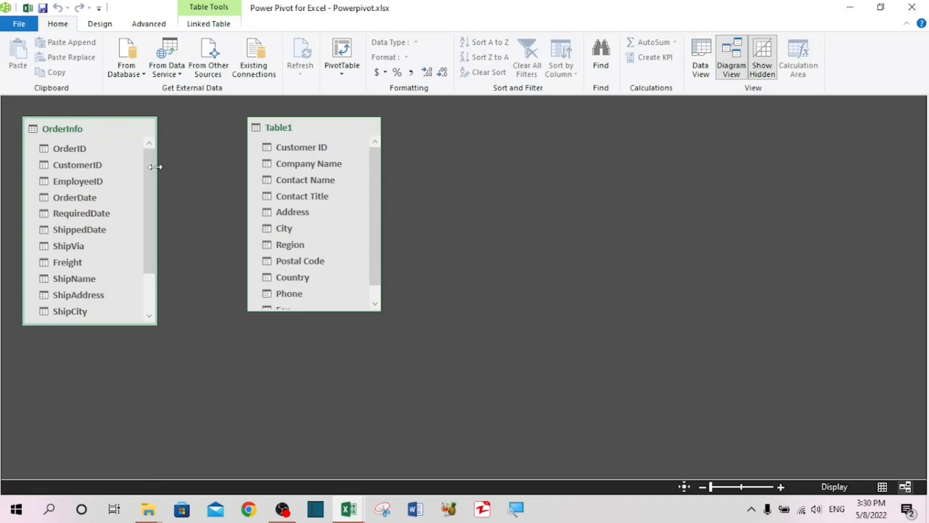
left_click_drag(77, 167, 334, 150)
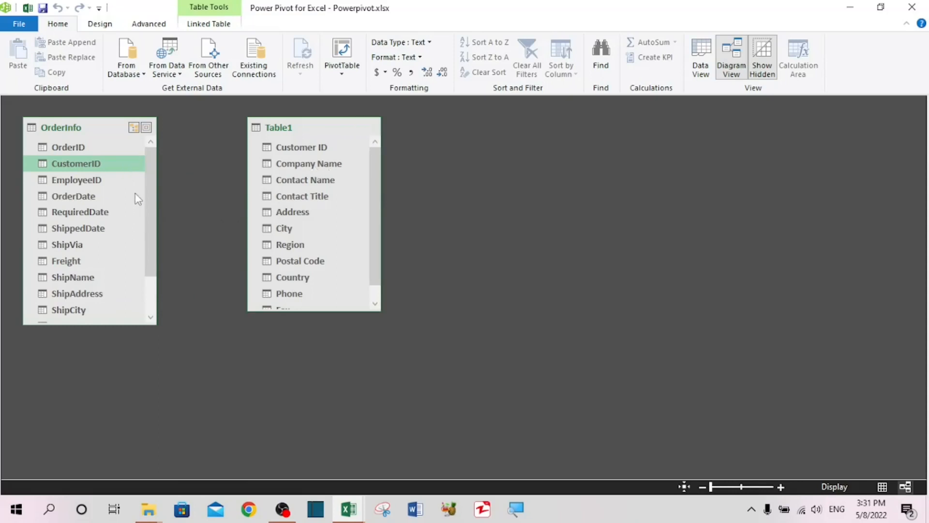
left_click_drag(99, 166, 295, 146)
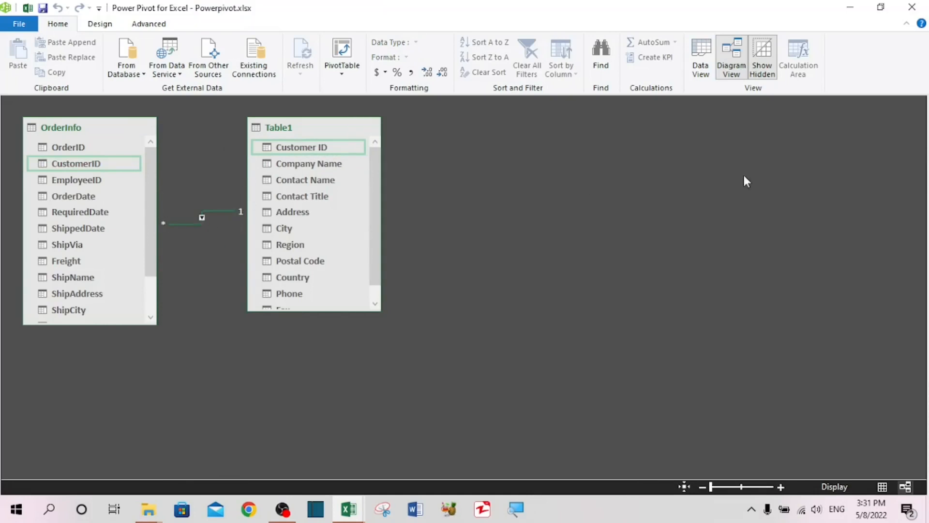
Close and reopen the Power Pivot data model, and create a PivotTable from it on a new worksheet
left_click(913, 12)
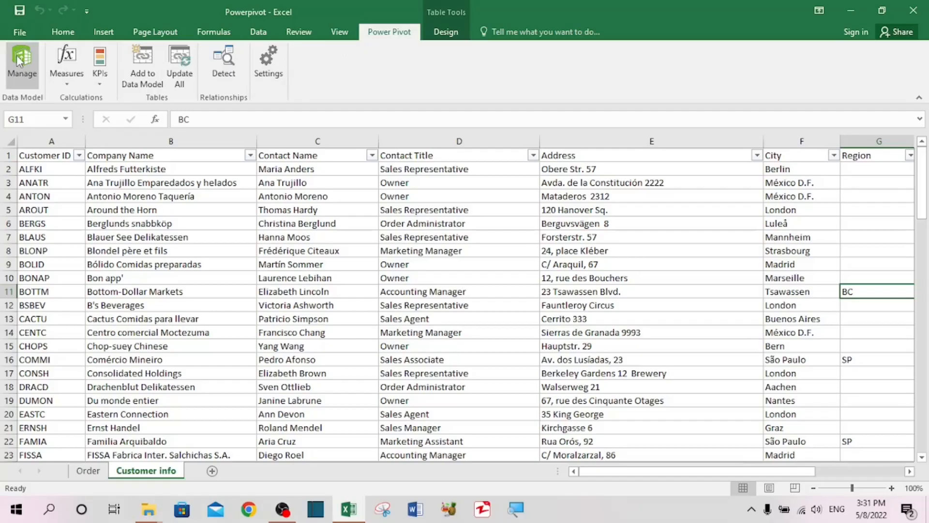
left_click(20, 59)
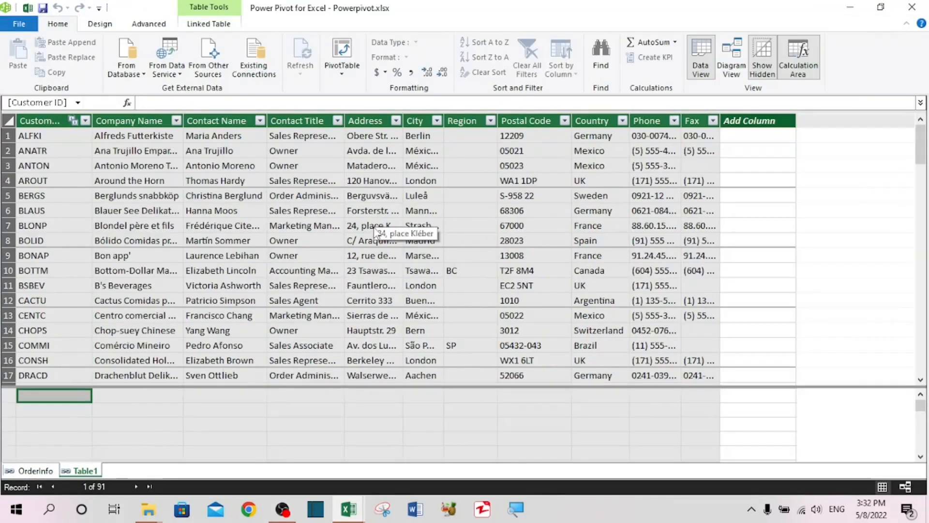
left_click(342, 74)
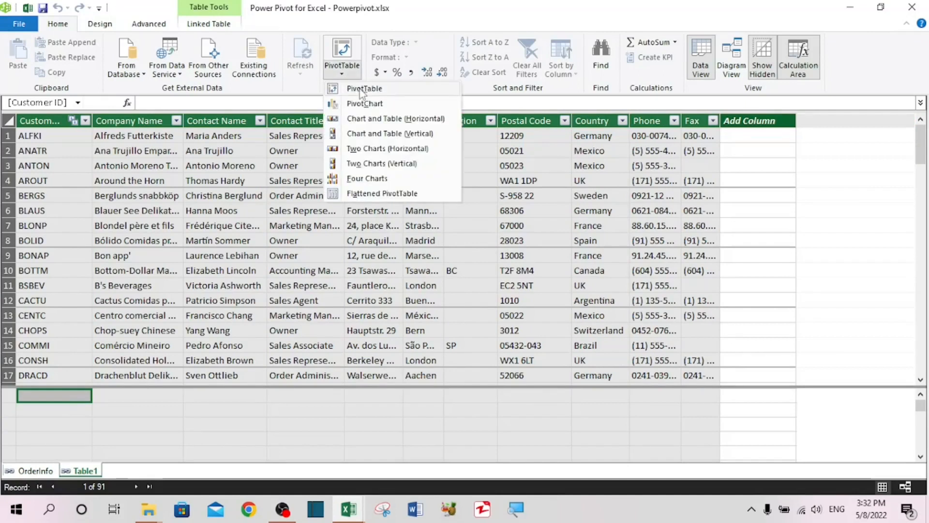
left_click(362, 90)
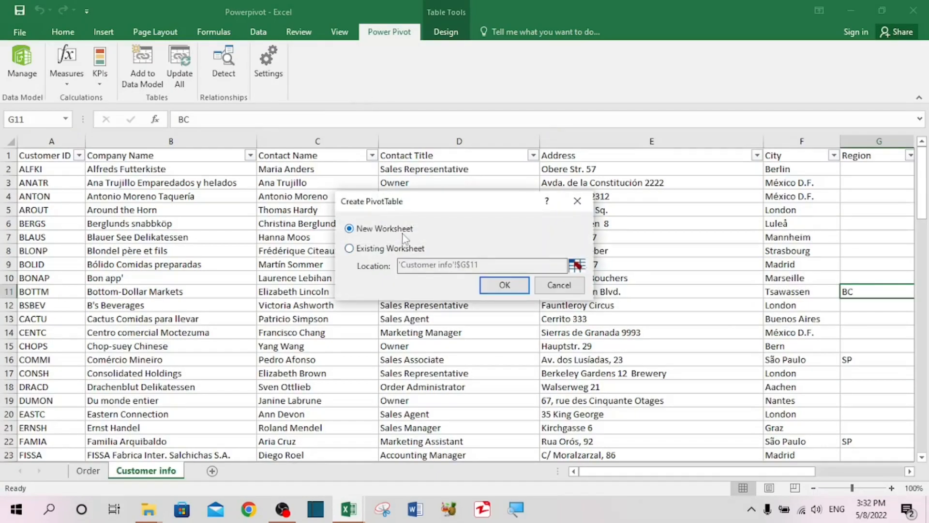
left_click(503, 286)
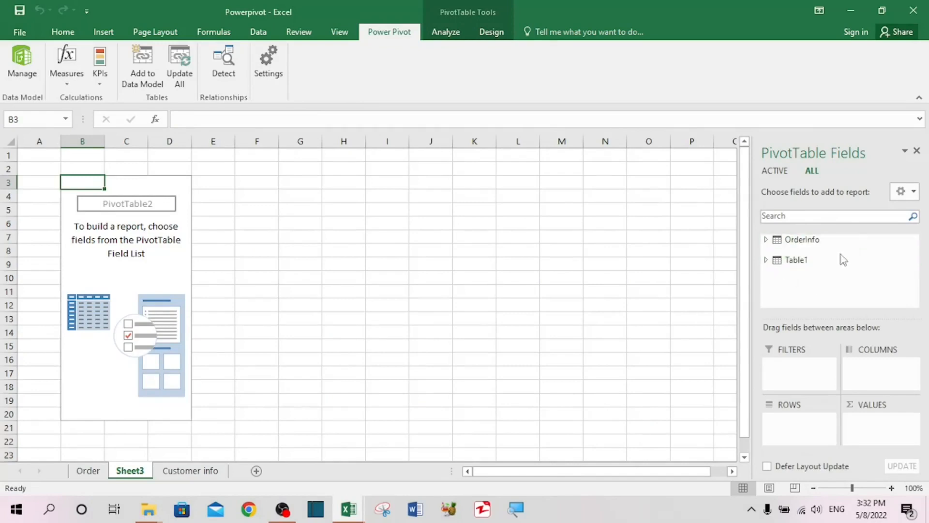
Add the Freight field from the OrderInfo table to the PivotTable's values
left_click(766, 239)
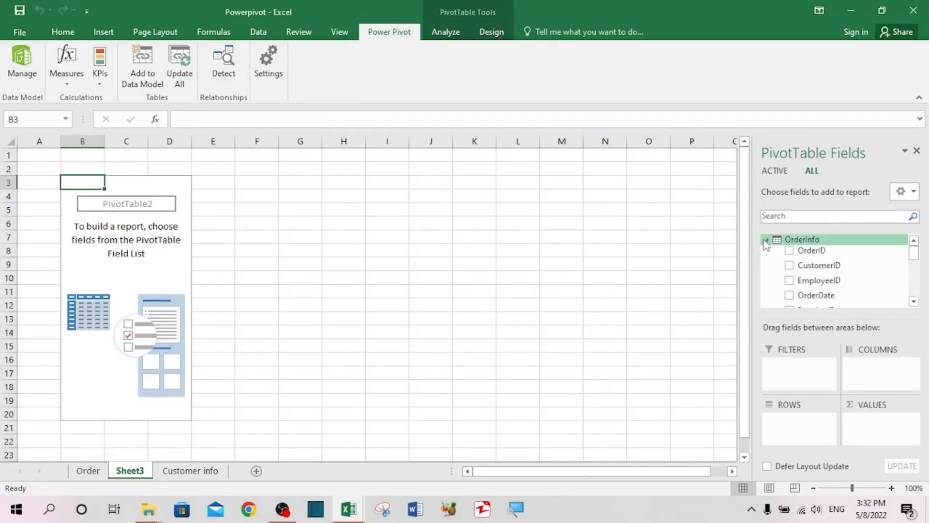
left_click_drag(914, 250, 913, 273)
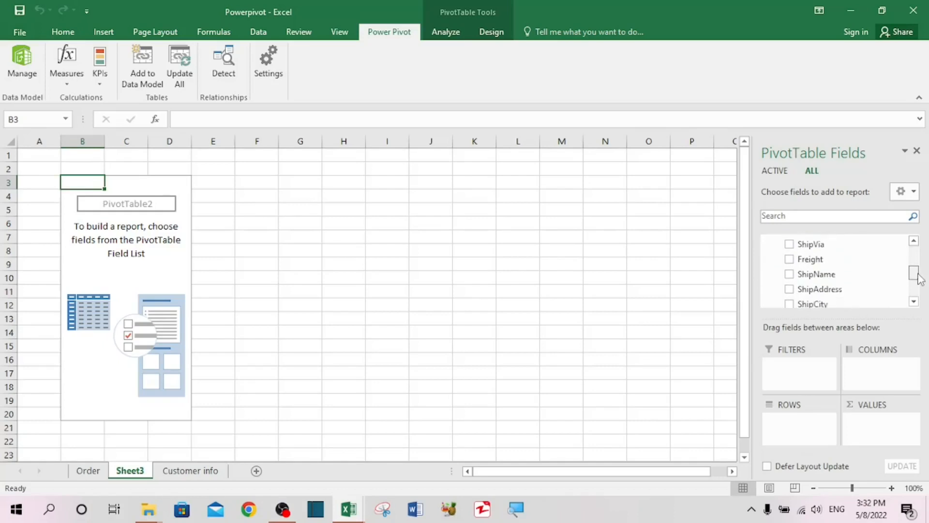
left_click_drag(818, 260, 880, 429)
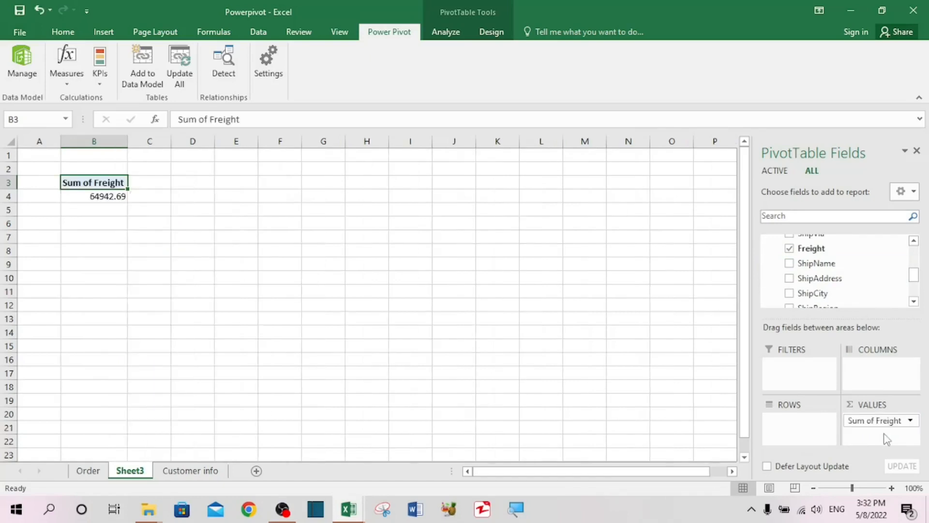
Summarize the PivotTable's Freight value by Average and format it as a Number with 1 decimal place
left_click(910, 421)
left_click(864, 404)
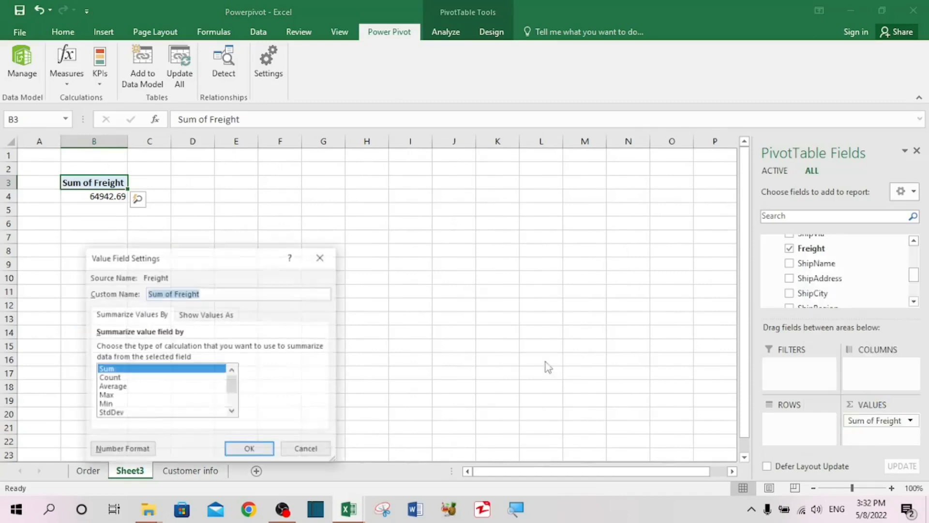
left_click(115, 387)
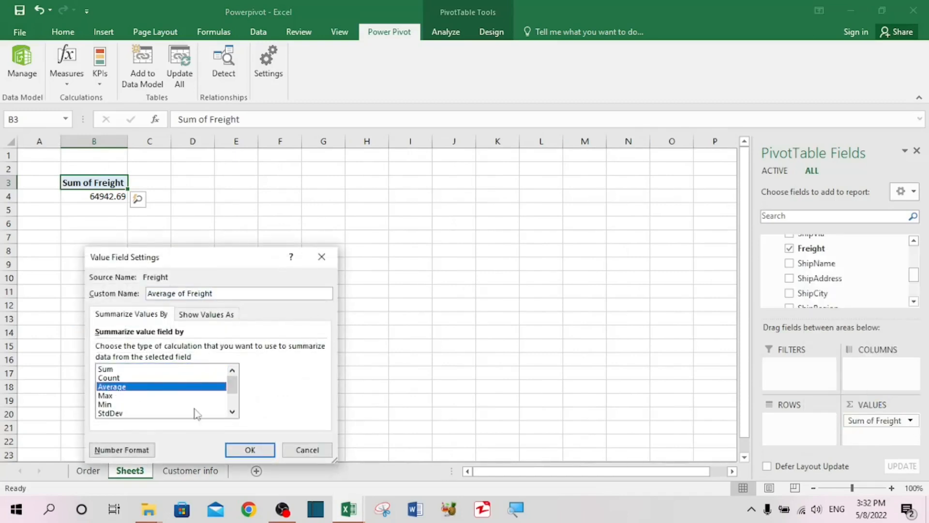
left_click(135, 454)
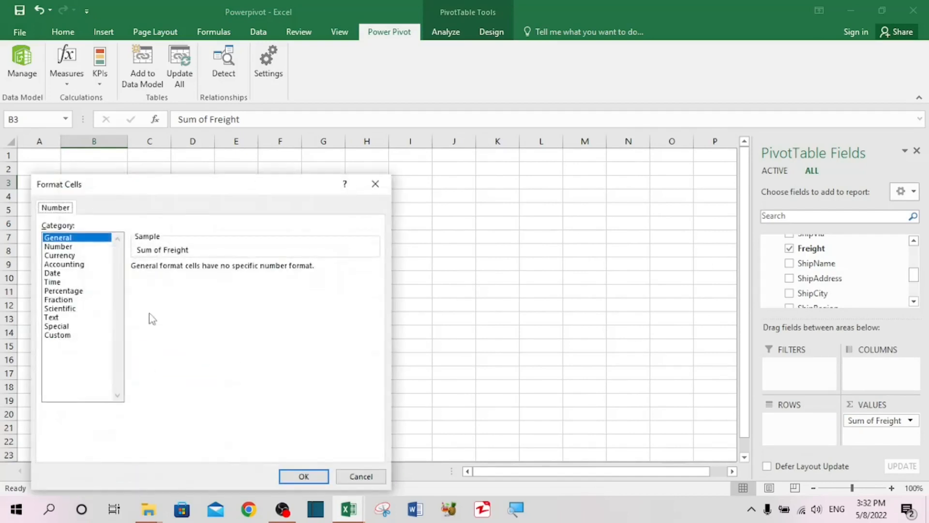
left_click(62, 256)
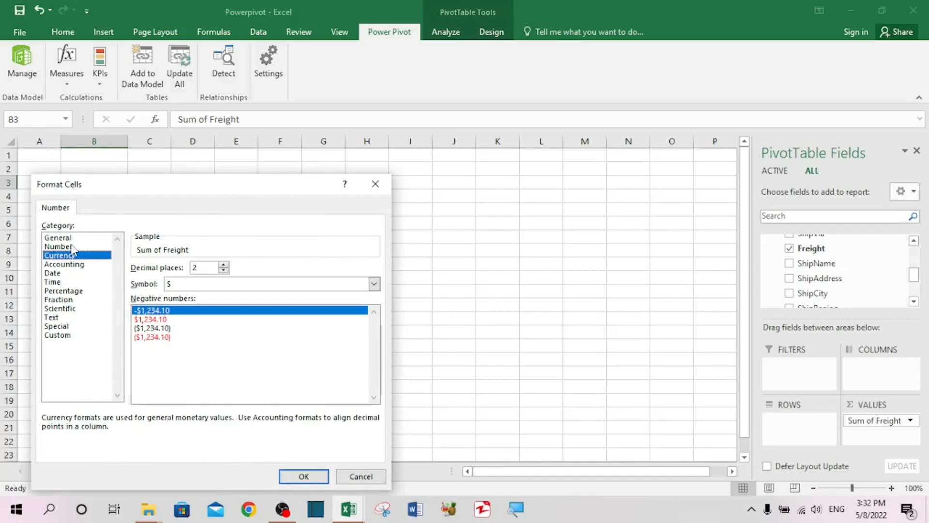
left_click(63, 246)
left_click(224, 270)
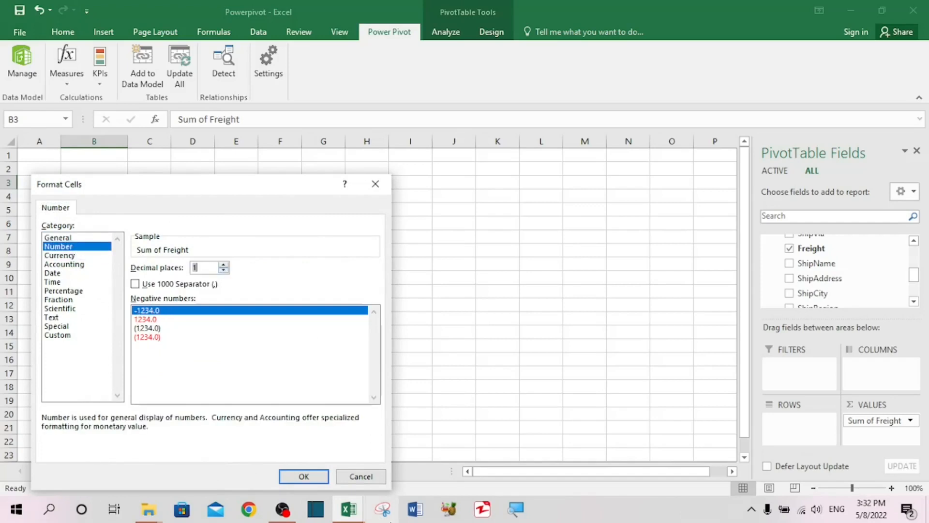
left_click(304, 476)
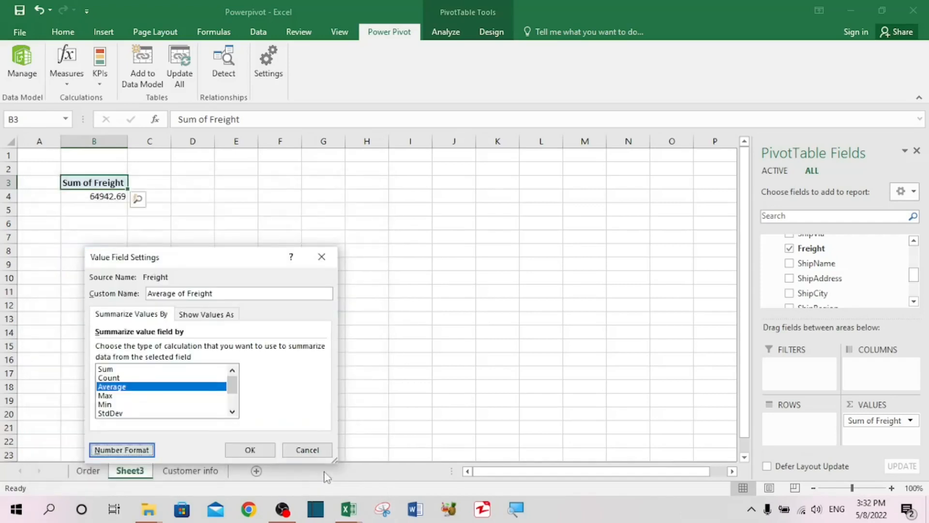
left_click(251, 450)
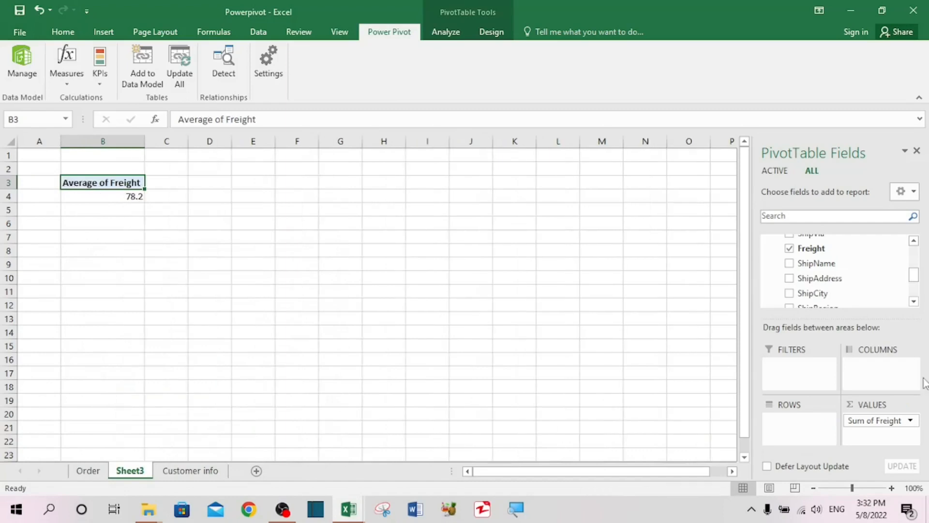
Add the Country field from Table1 to the PivotTable's rows and look through the averages by country
left_click_drag(913, 275, 914, 244)
left_click(766, 240)
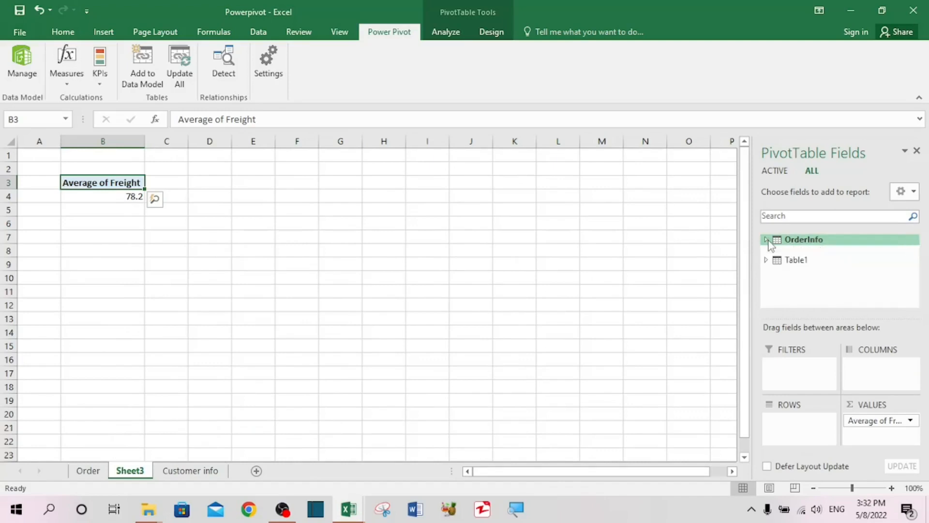
left_click(766, 261)
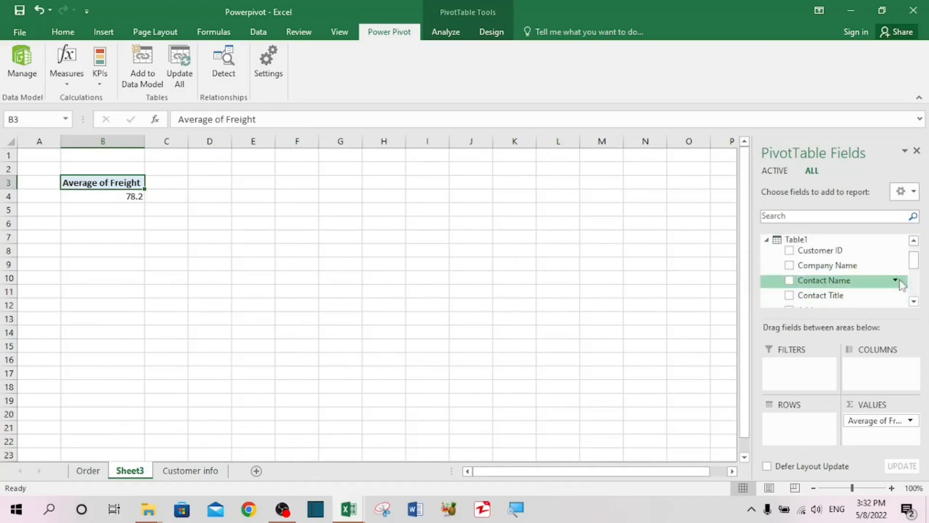
left_click_drag(913, 264, 903, 292)
left_click_drag(822, 263, 806, 424)
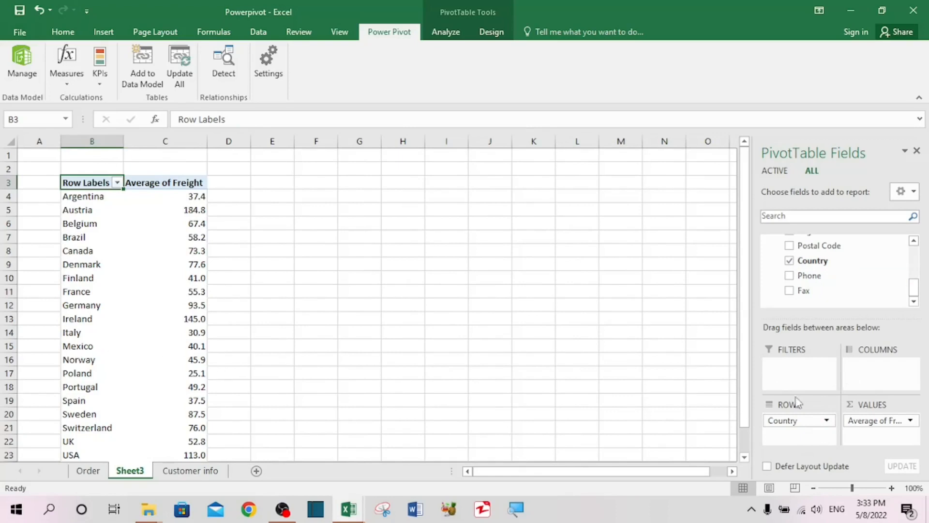
left_click_drag(747, 367, 751, 309)
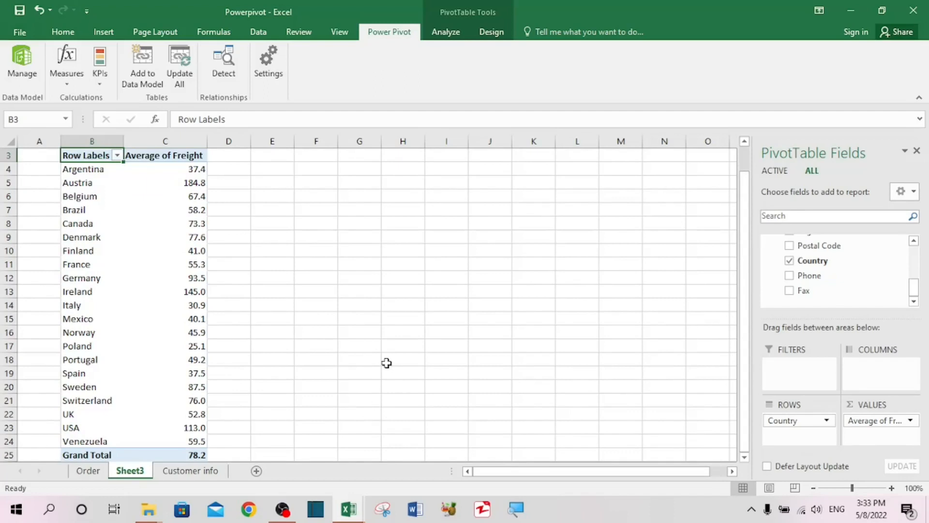
scroll(395, 335, "up", 1)
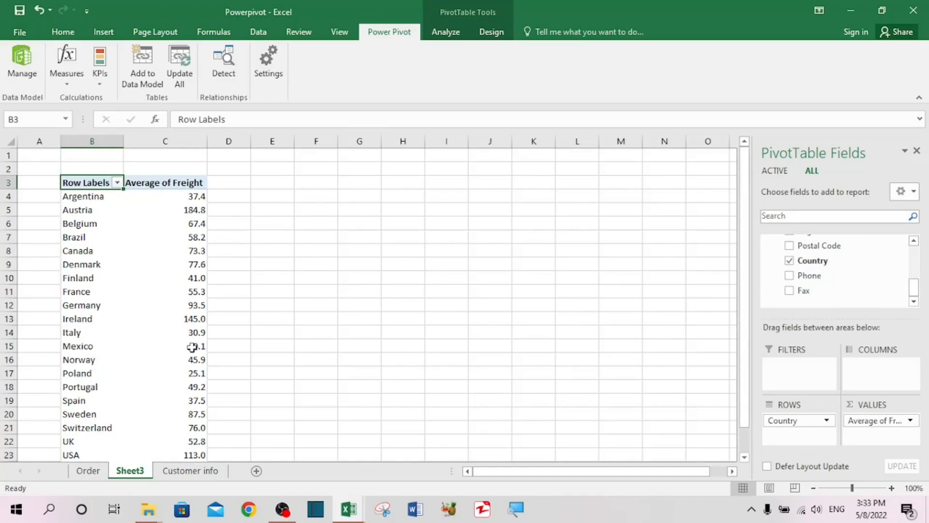
Open the Power Pivot data model and add an AutoSum Average measure for the Freight column of OrderInfo
left_click(21, 62)
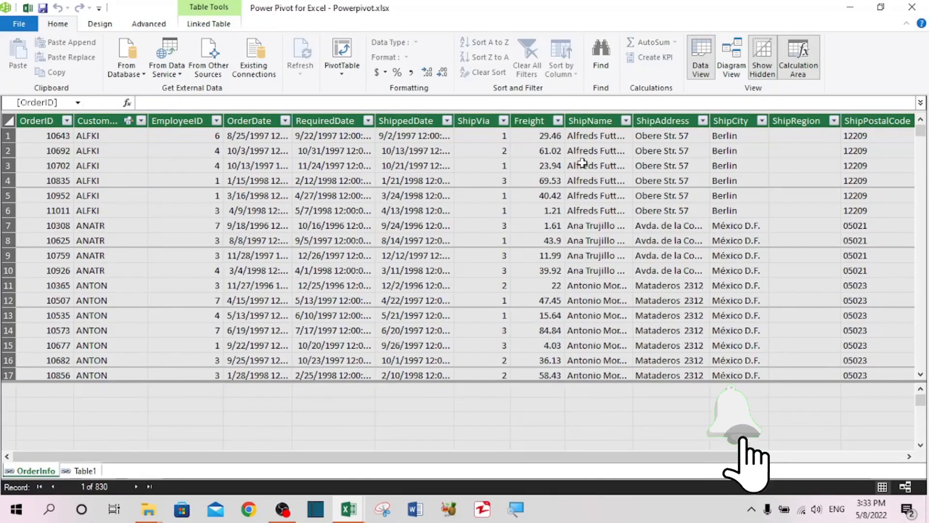
left_click(535, 196)
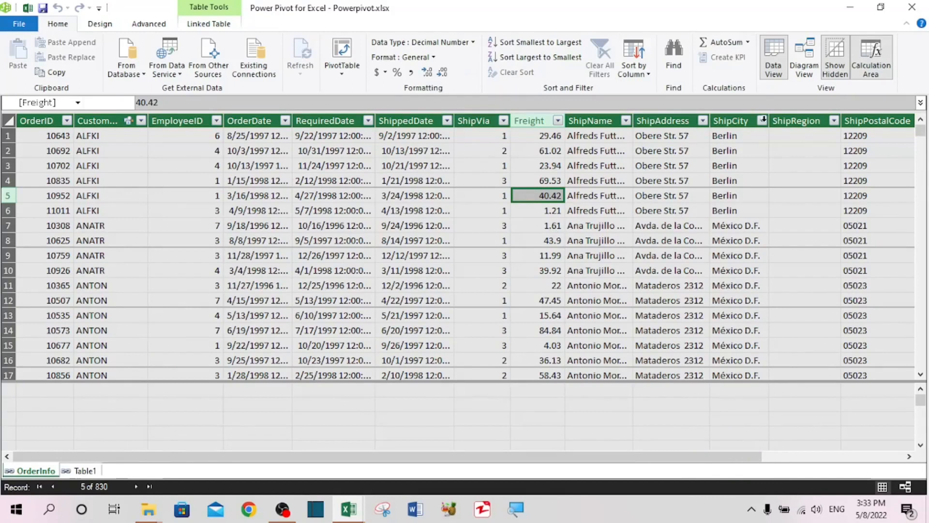
left_click(748, 42)
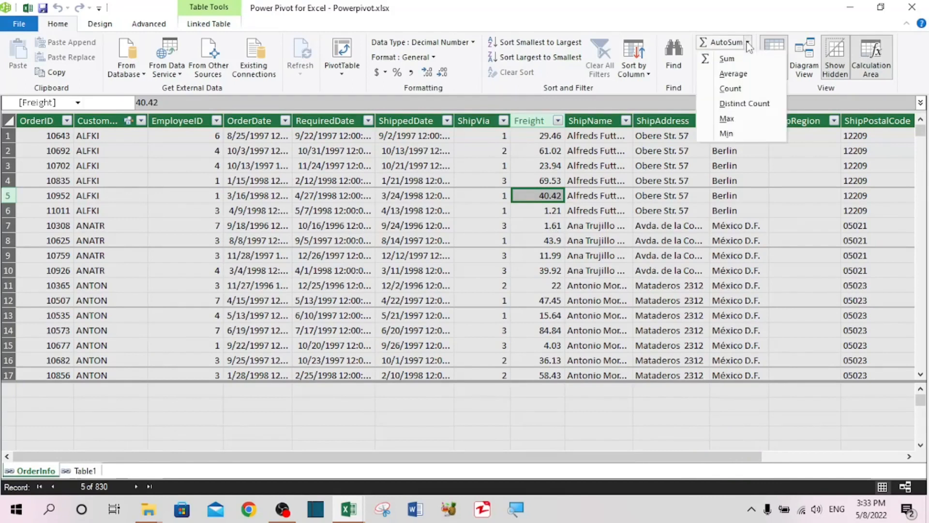
left_click(745, 73)
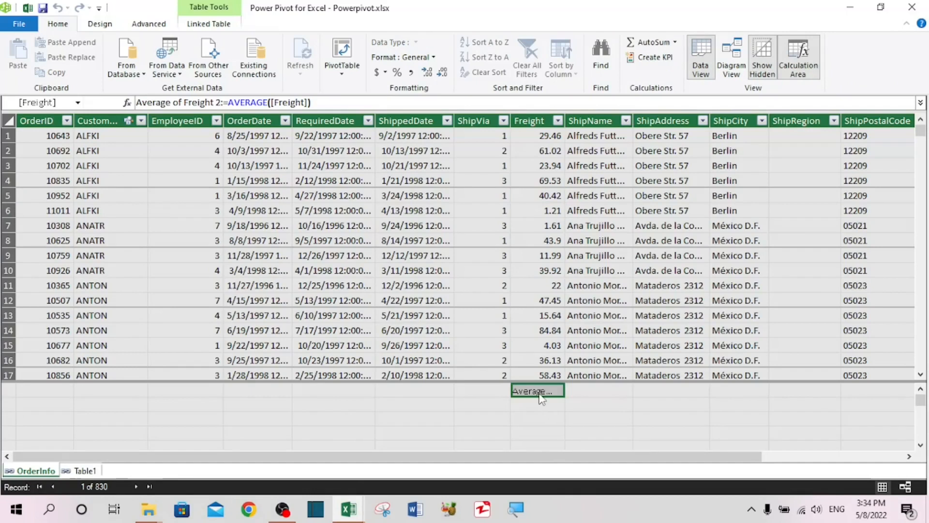
Create a KPI from the average freight measure with green-yellow-red thresholds at 40% and 80% and the circled cross, exclamation and check icons
mouse_move(540, 398)
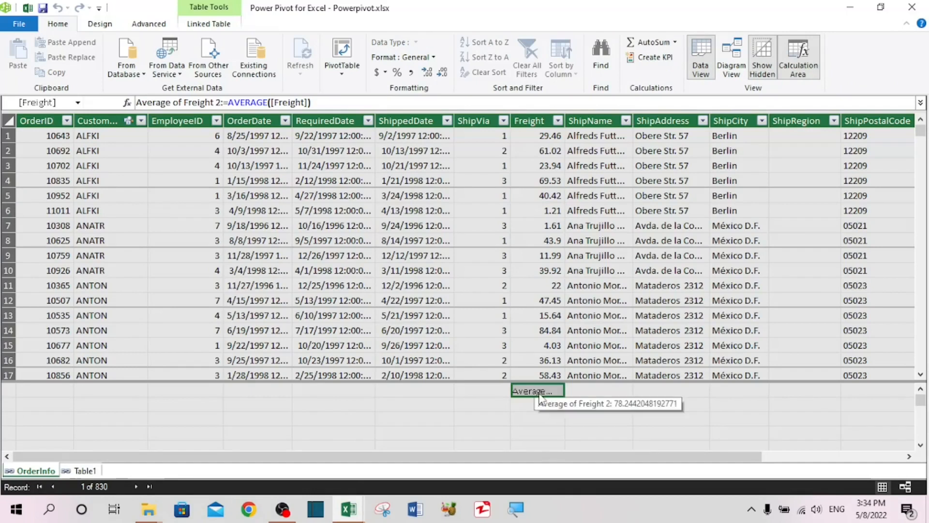
right_click(540, 393)
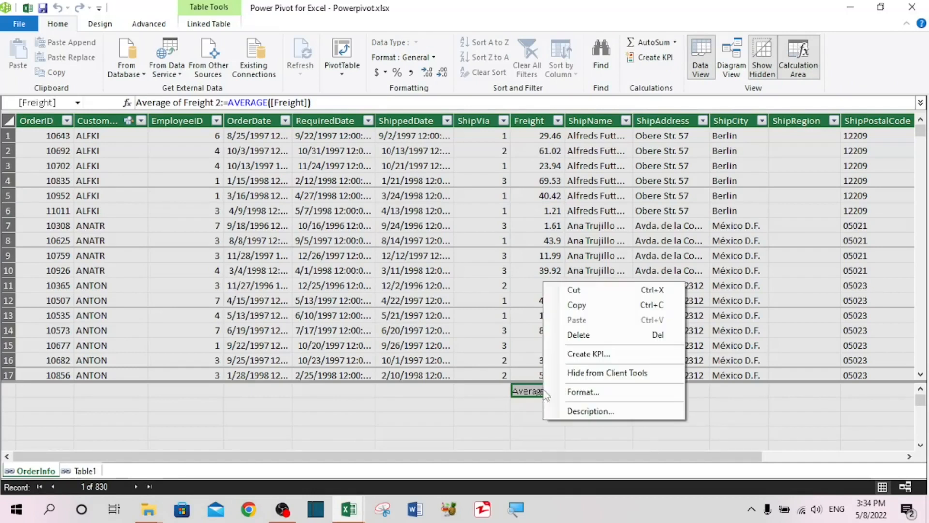
left_click(608, 355)
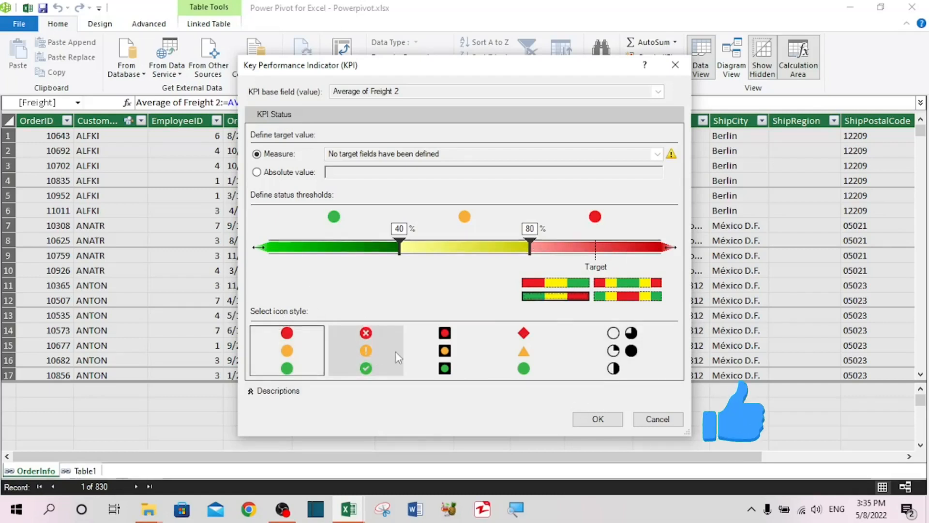
left_click(386, 344)
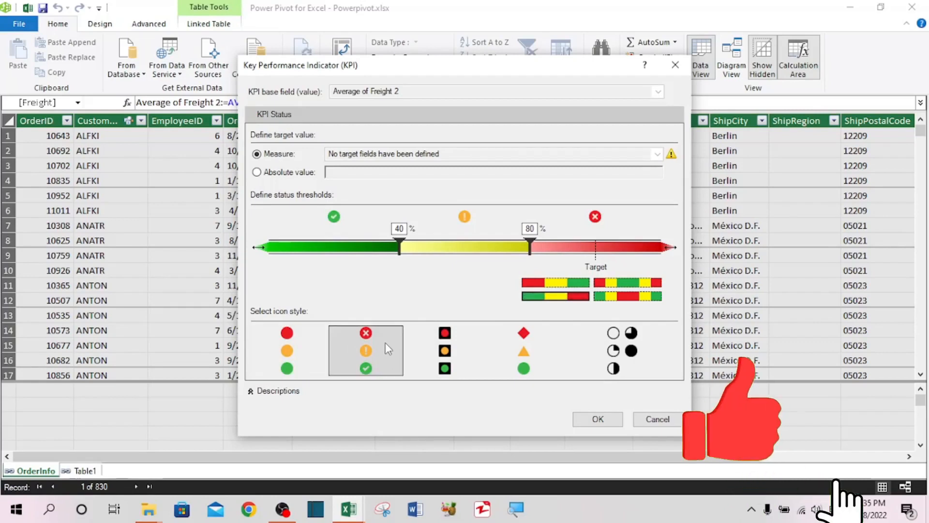
left_click(603, 420)
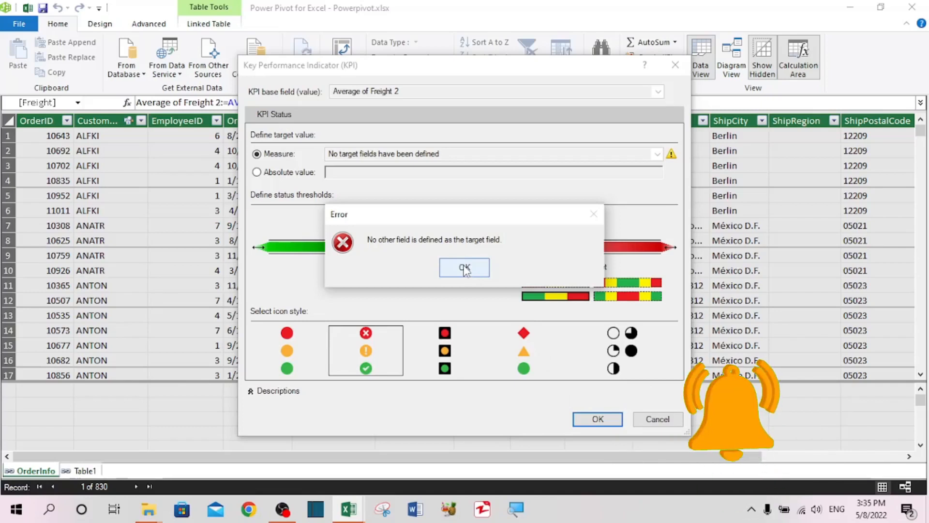
left_click(464, 269)
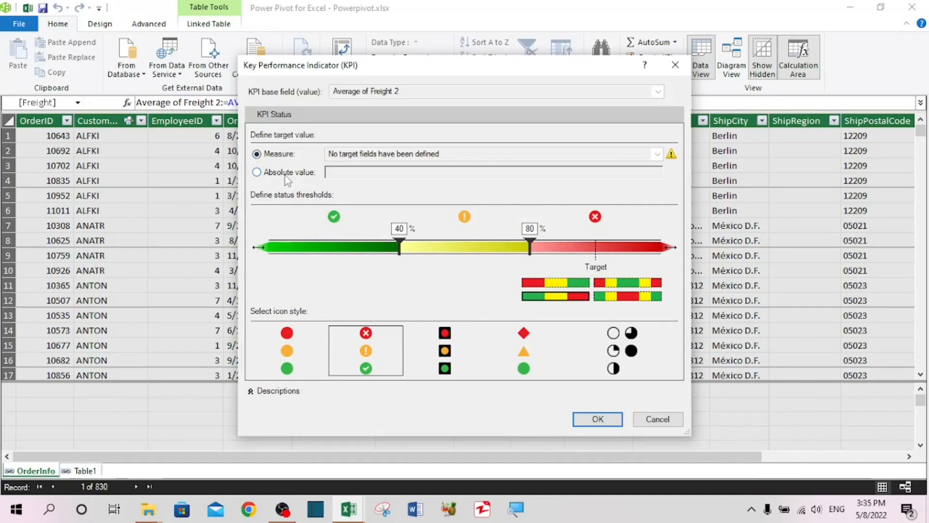
left_click(593, 417)
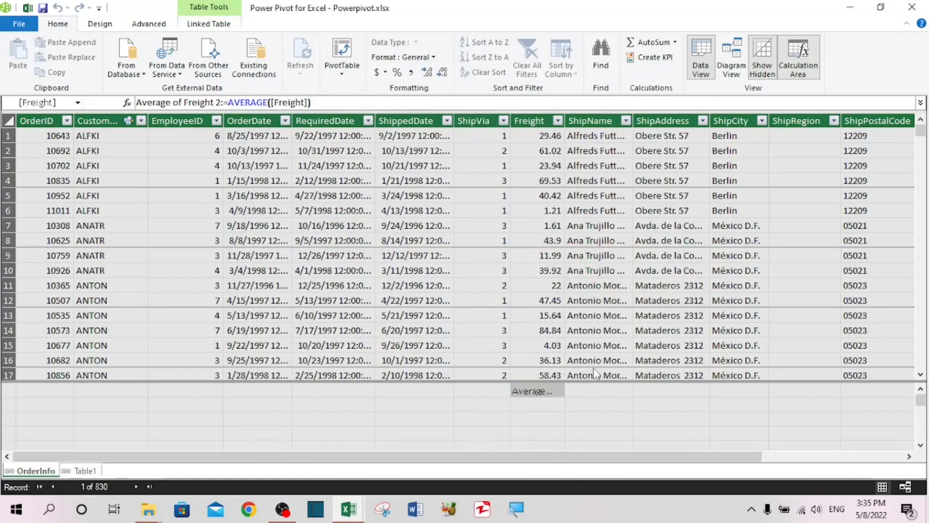
Close the Power Pivot window and add the average freight KPI's Status field from OrderInfo to the PivotTable
left_click(912, 8)
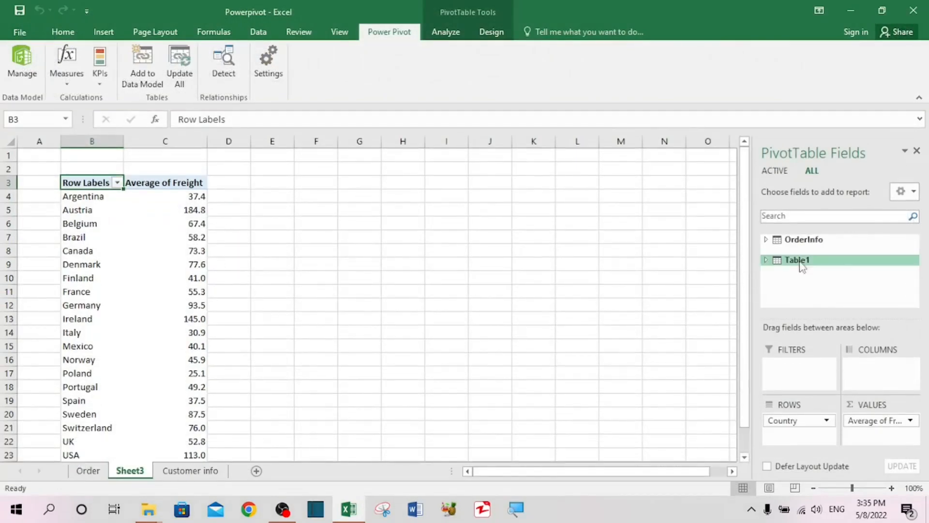
left_click(806, 239)
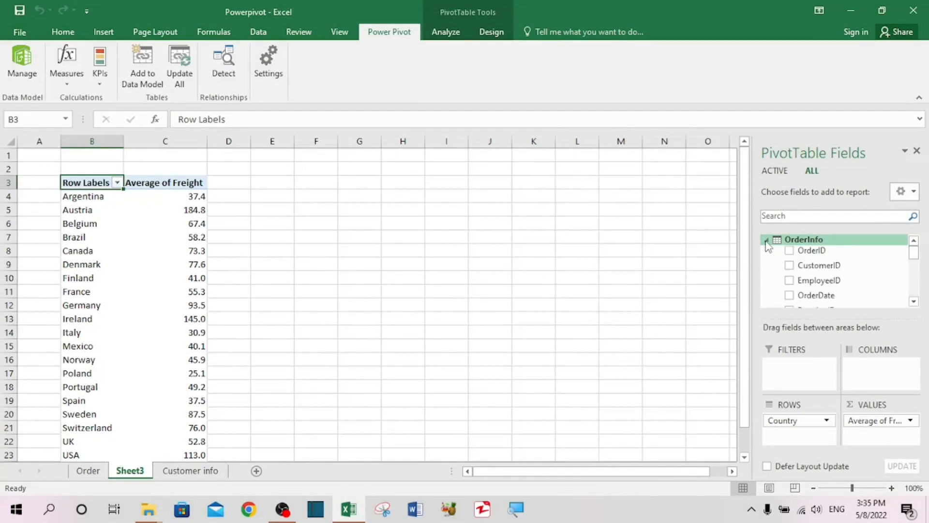
left_click_drag(915, 254, 918, 290)
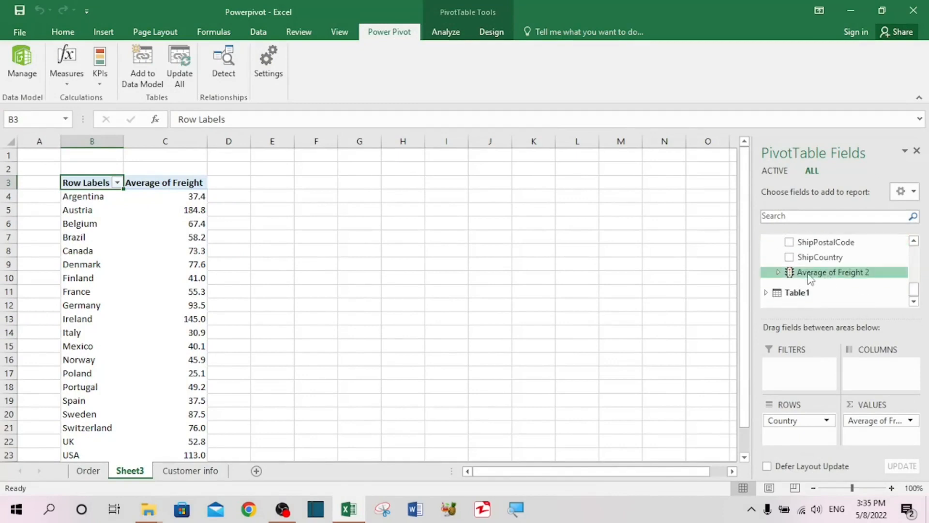
left_click(779, 272)
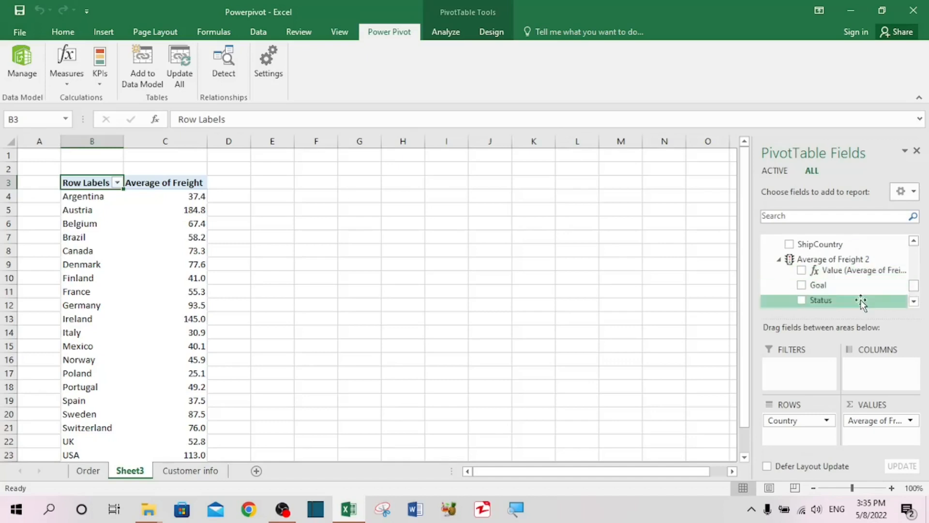
left_click(802, 301)
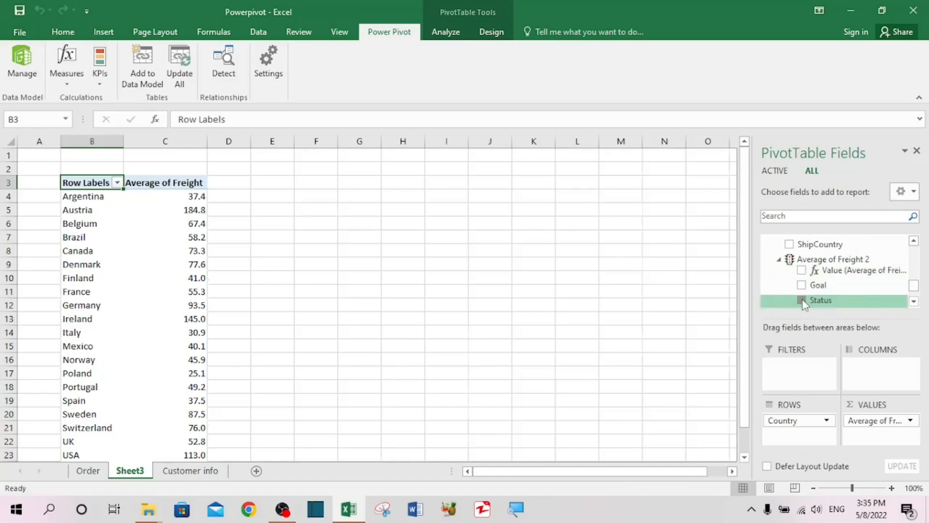